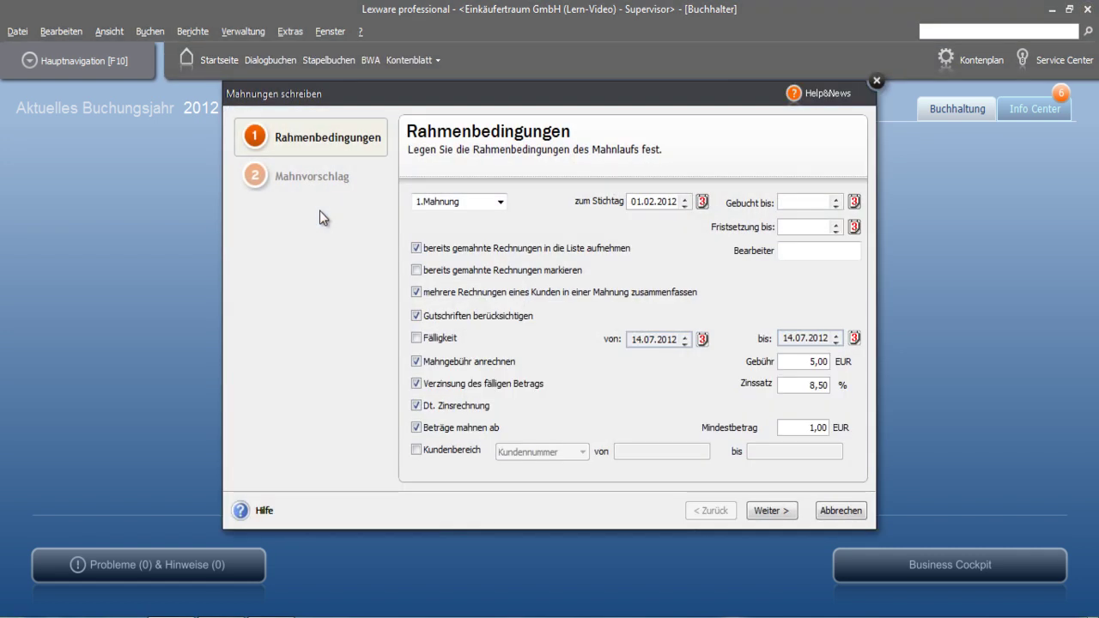
# Choose 1.Mahnung as the dunning level and set the Stichtag to 01.02.2012.
pyautogui.click(500, 205)
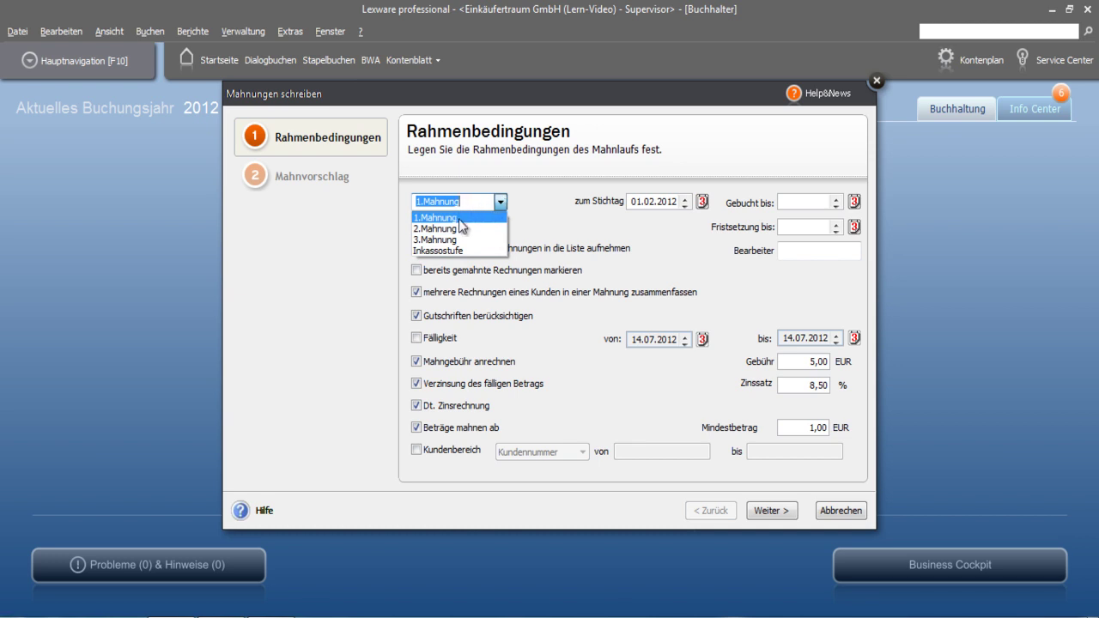
pyautogui.click(462, 225)
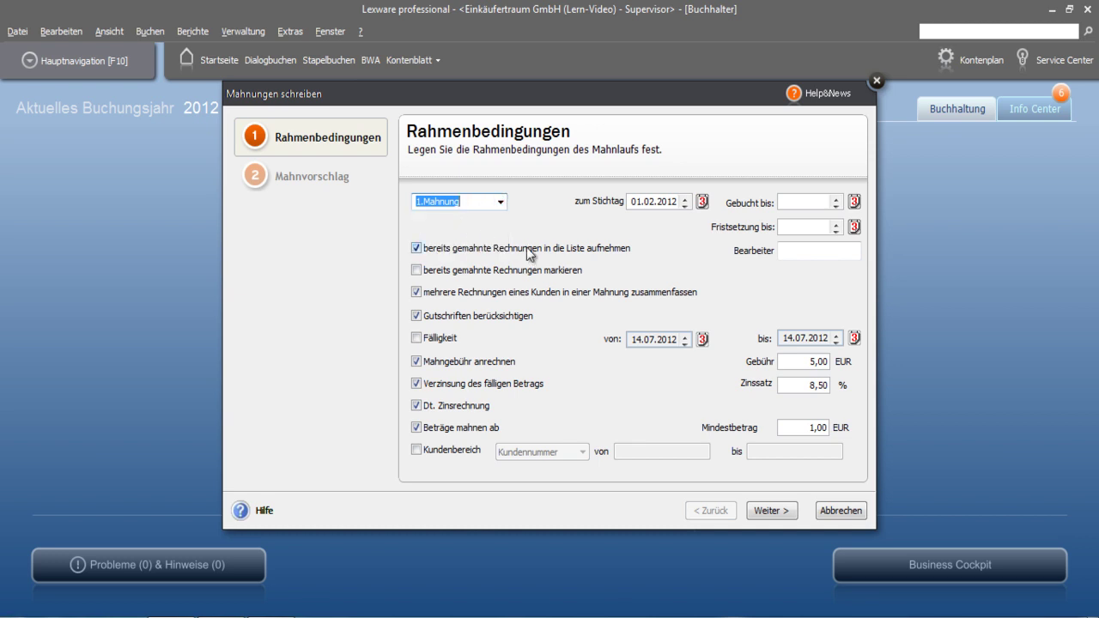
pyautogui.press('Tab')
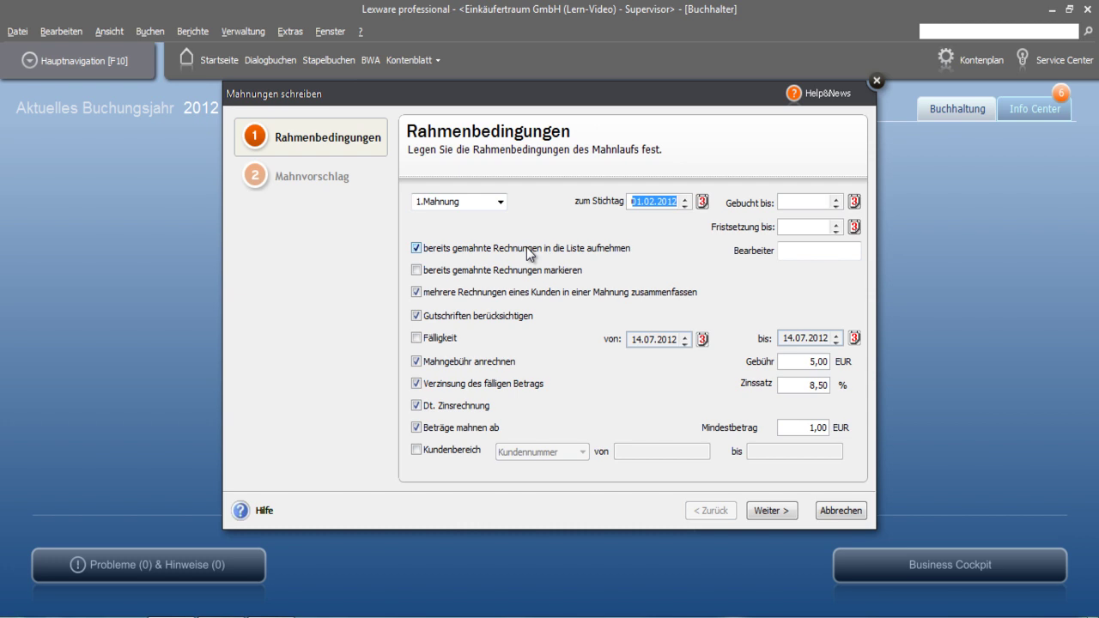
pyautogui.write('01.02.2012')
pyautogui.press('Tab')
# Limit the dunning run to items booked up to 01.02.2012 and set the payment deadline (Fristsetzung) to 08.02.2012.
pyautogui.press('Tab')
pyautogui.write('01')
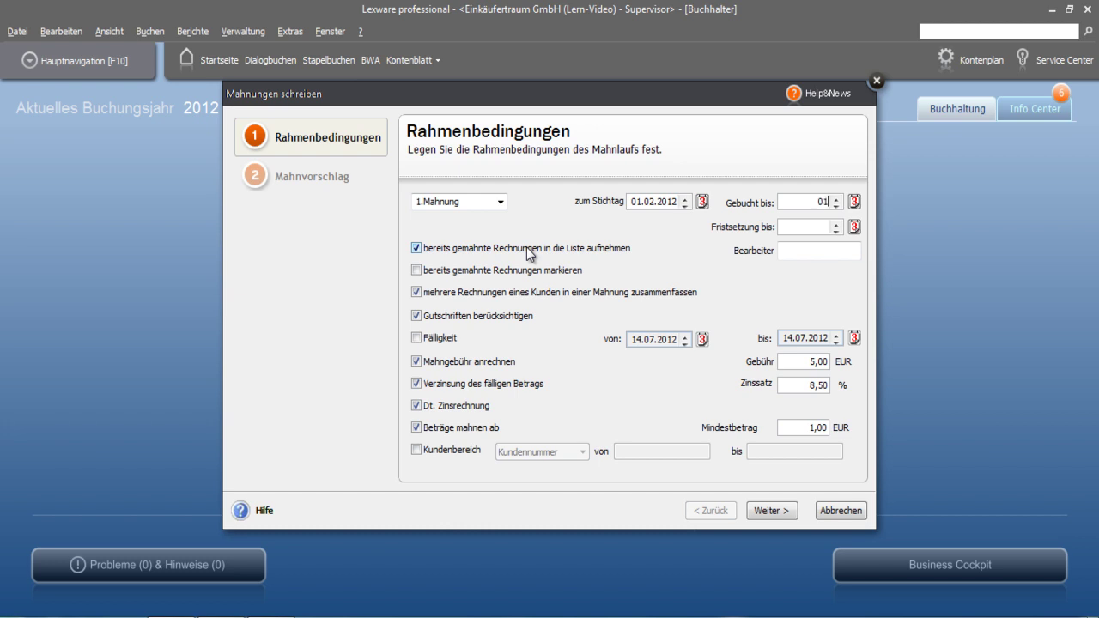
pyautogui.write('.02.2012')
pyautogui.press('Tab')
pyautogui.press('Tab')
pyautogui.write('08.02.2012')
pyautogui.press('Tab')
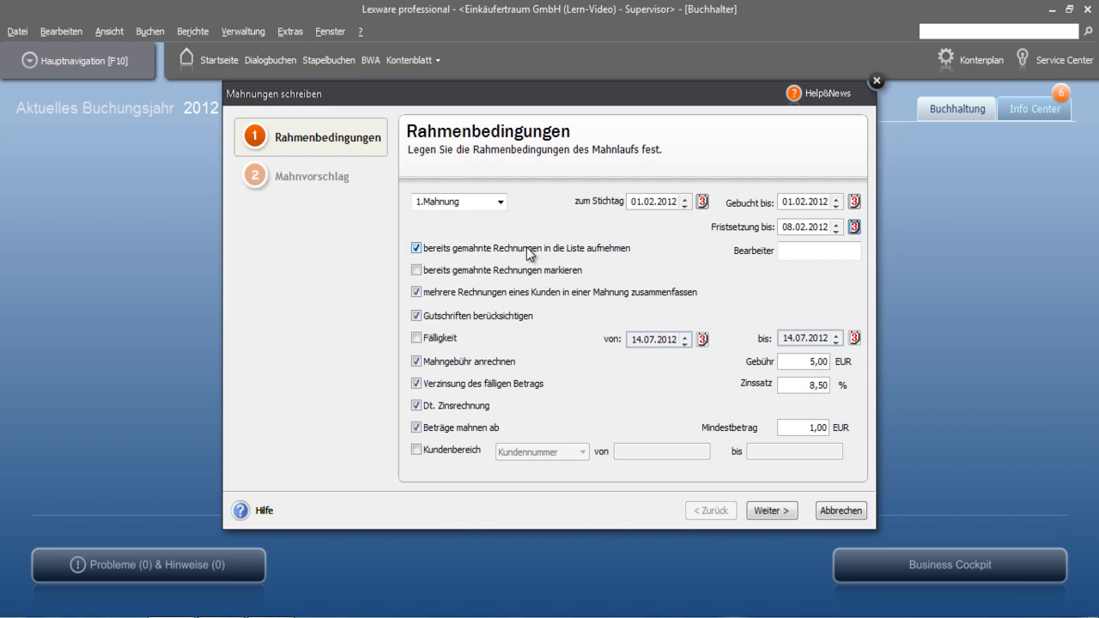
# Enter the responsible clerk's name in the Bearbeiter field.
pyautogui.press('Tab')
pyautogui.write('Frau Orde')
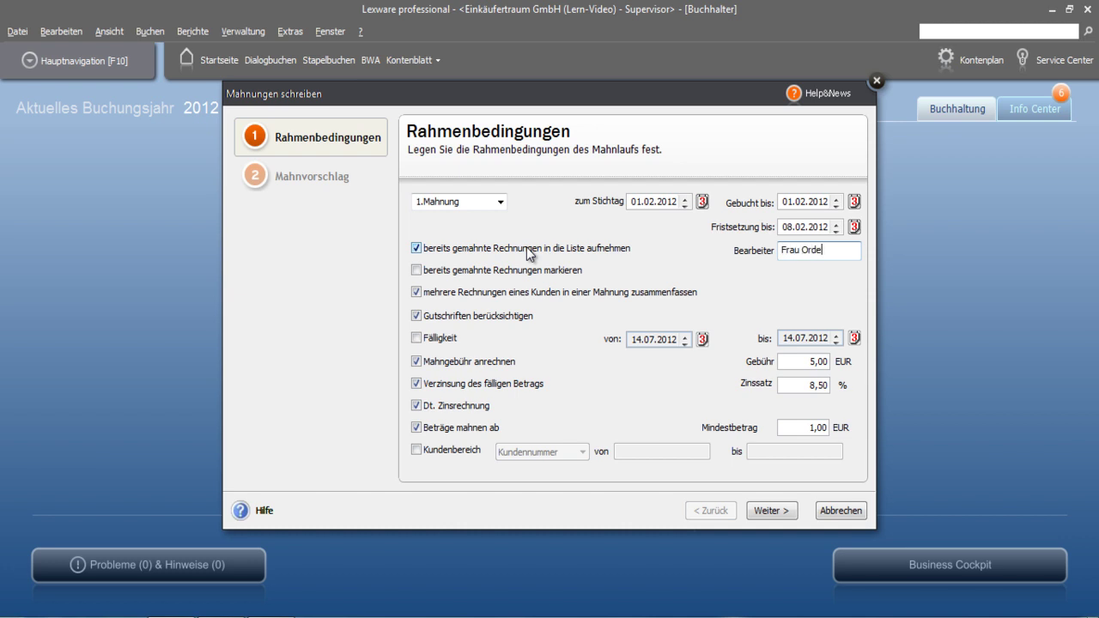
pyautogui.write('ntlich')
pyautogui.click(417, 294)
pyautogui.click(417, 293)
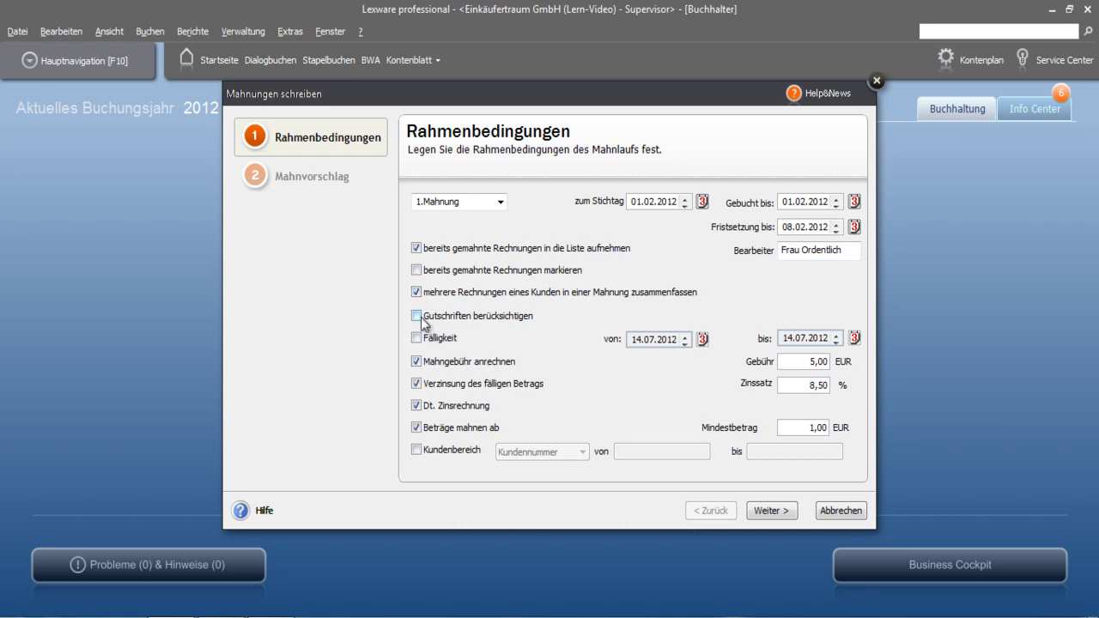
pyautogui.click(417, 318)
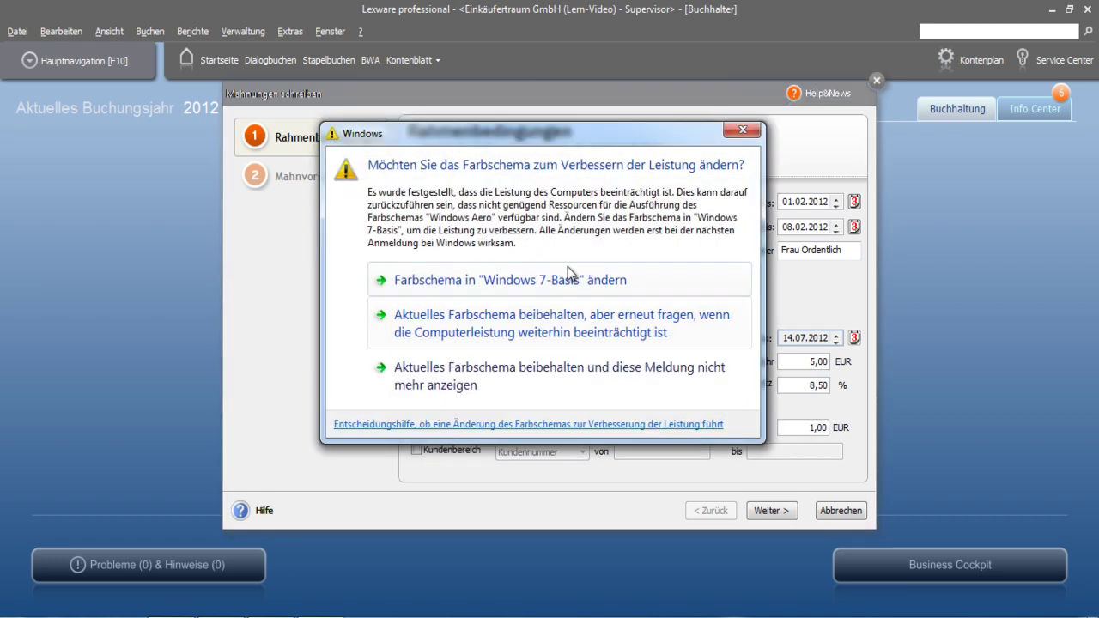
# Dismiss the Windows colour scheme prompt, proceed to the Mahnvorschlag and widen the Name column to show full customer names.
pyautogui.click(752, 128)
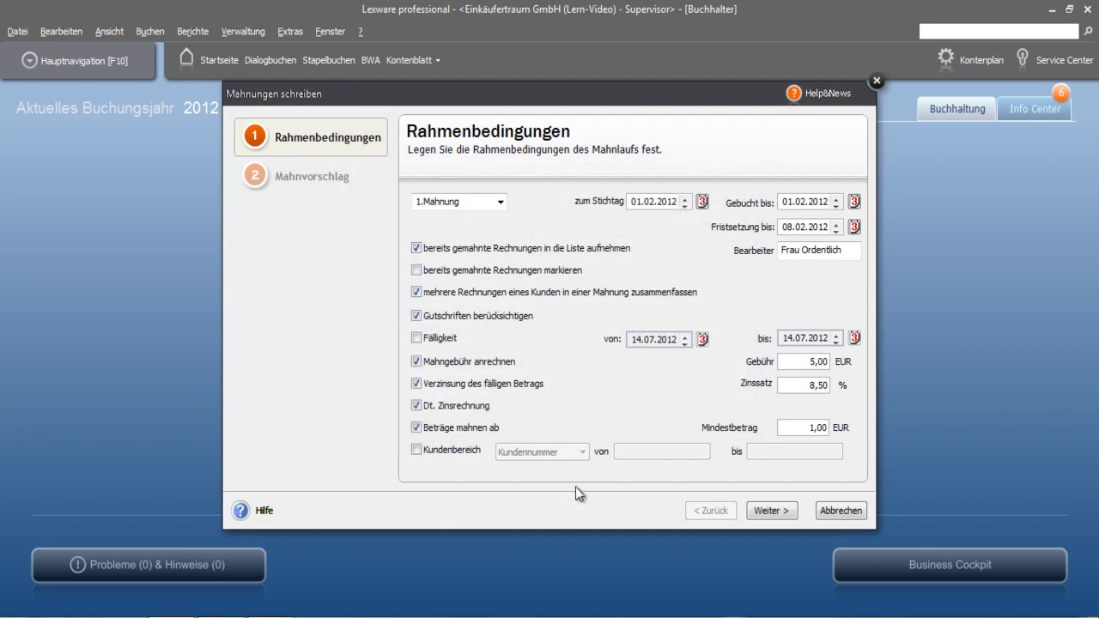
pyautogui.click(777, 510)
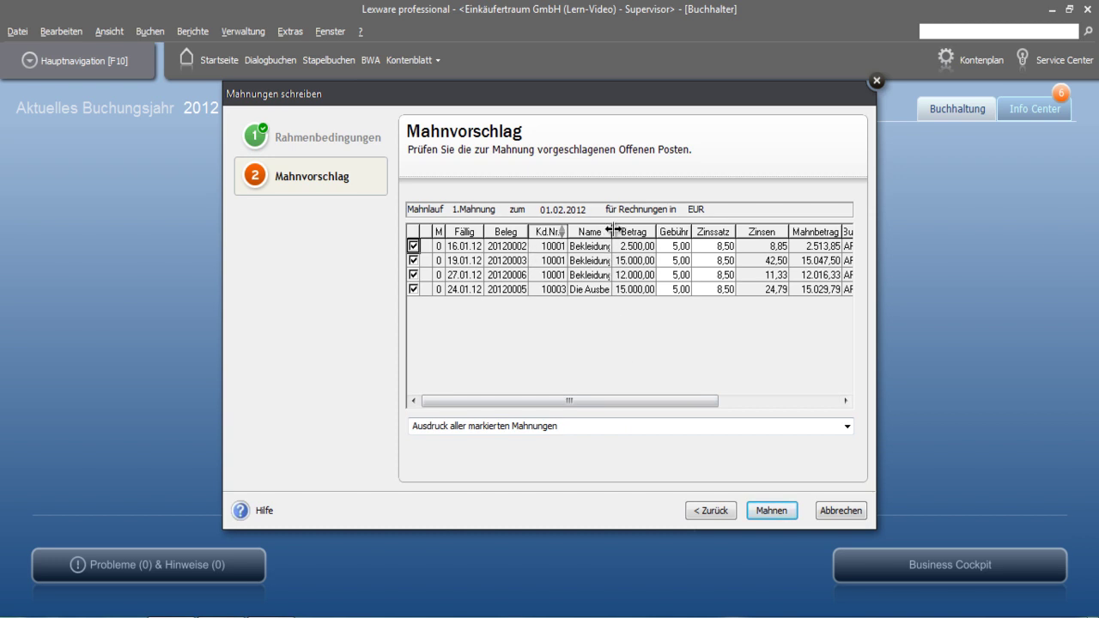
pyautogui.moveTo(616, 229); pyautogui.dragTo(713, 239)
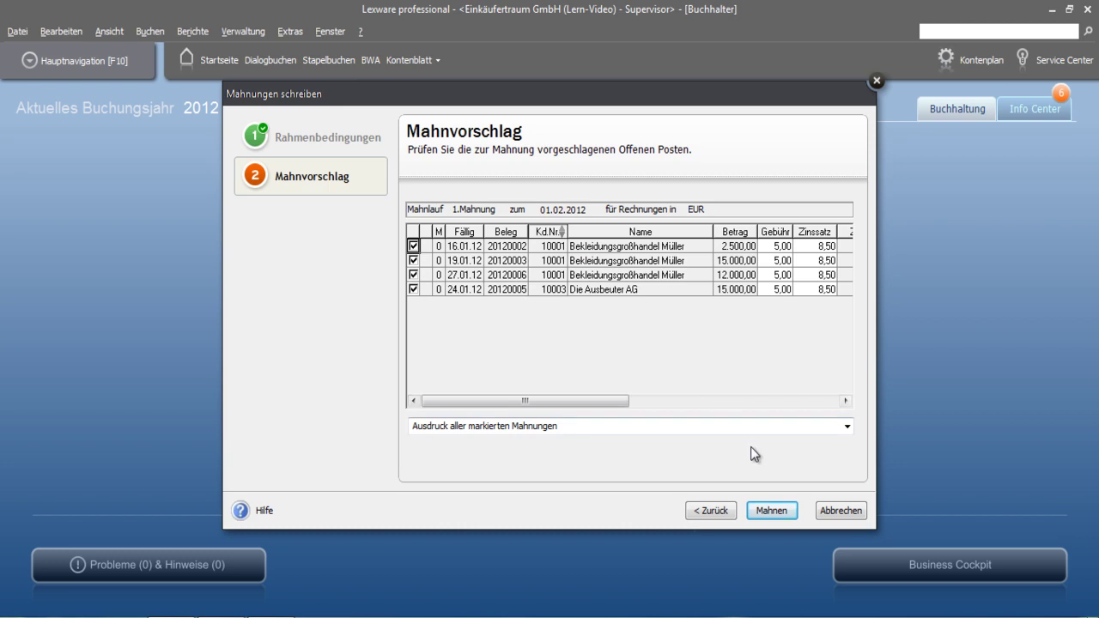
# Run the dunning for all marked items and output the reminders as a PDF-Datei export.
pyautogui.click(769, 511)
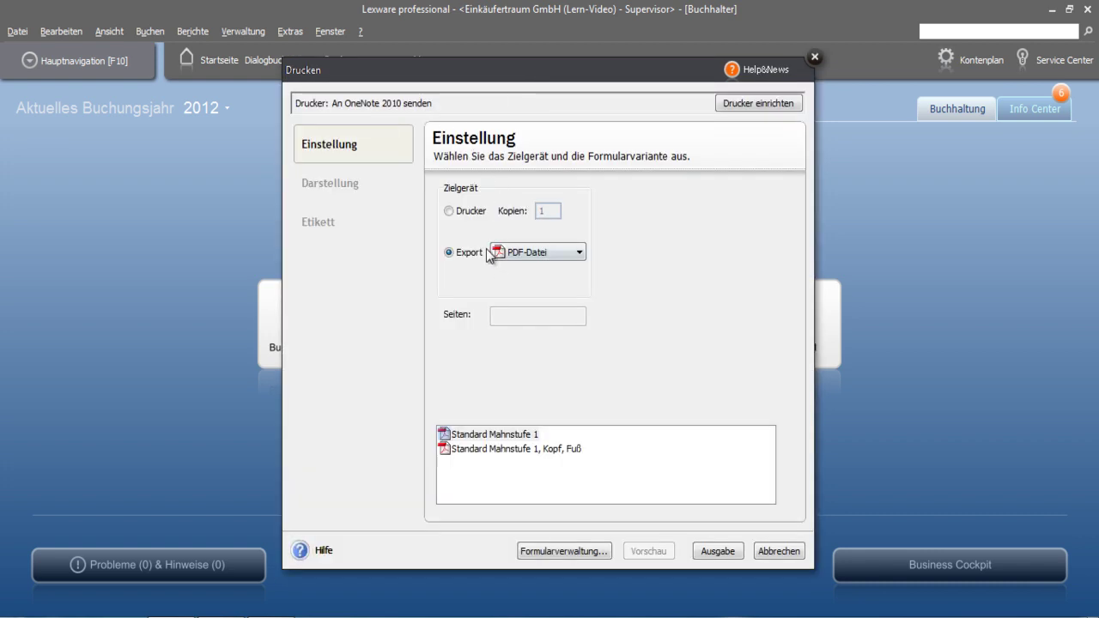
pyautogui.click(449, 211)
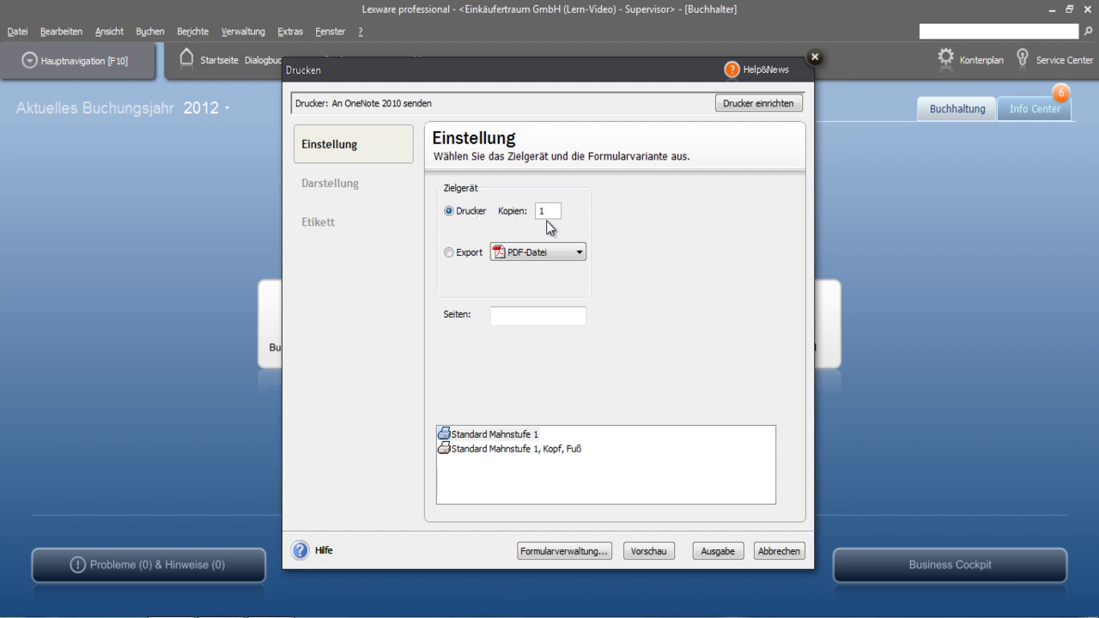
pyautogui.click(459, 254)
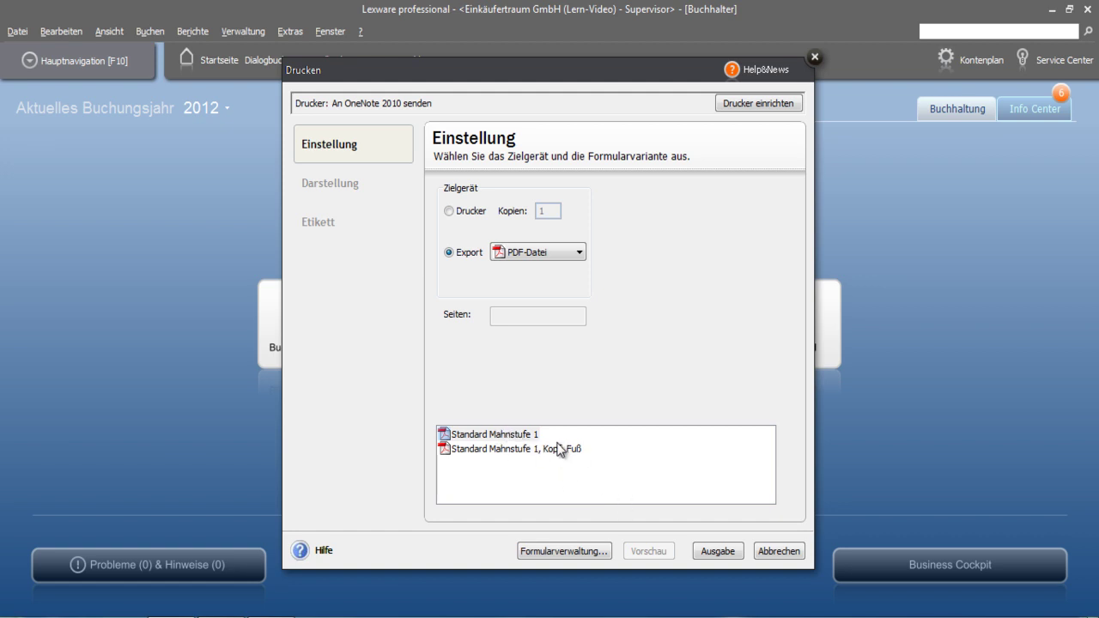
pyautogui.click(730, 553)
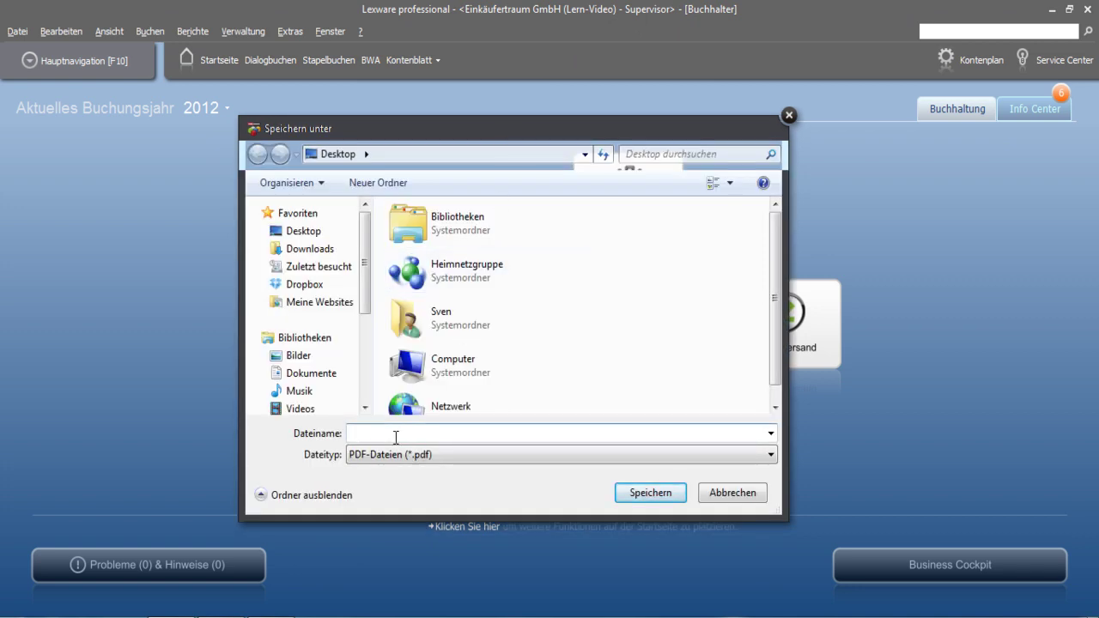
# Save the PDF to the Desktop as Mahnung1 and agree to set the dunning level of the generated reminders.
pyautogui.click(301, 232)
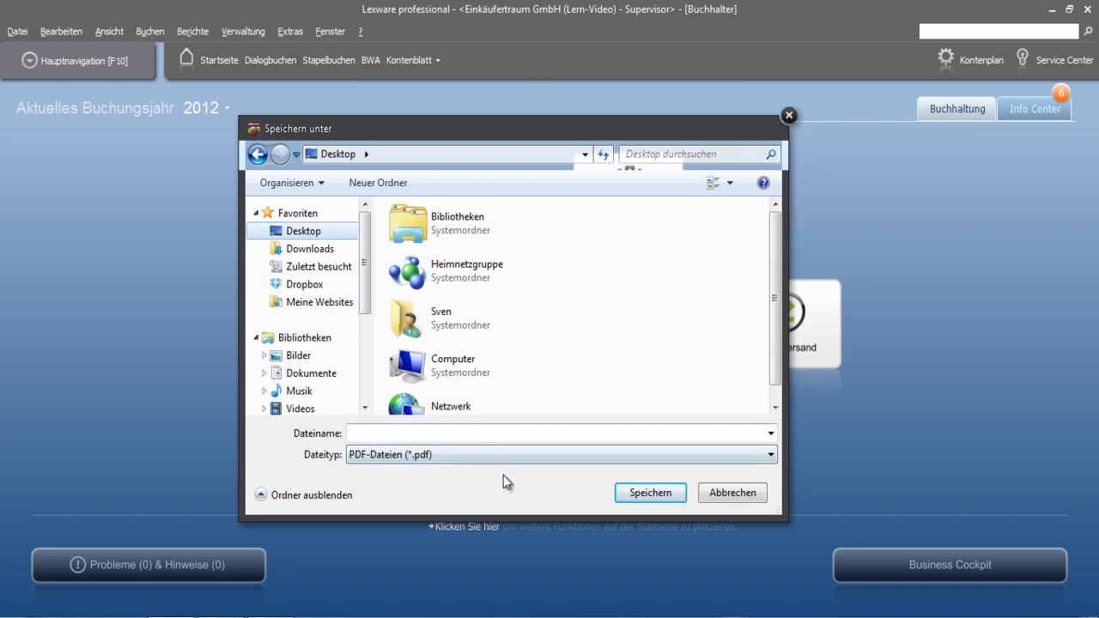
pyautogui.click(441, 433)
pyautogui.write('Mahnung1')
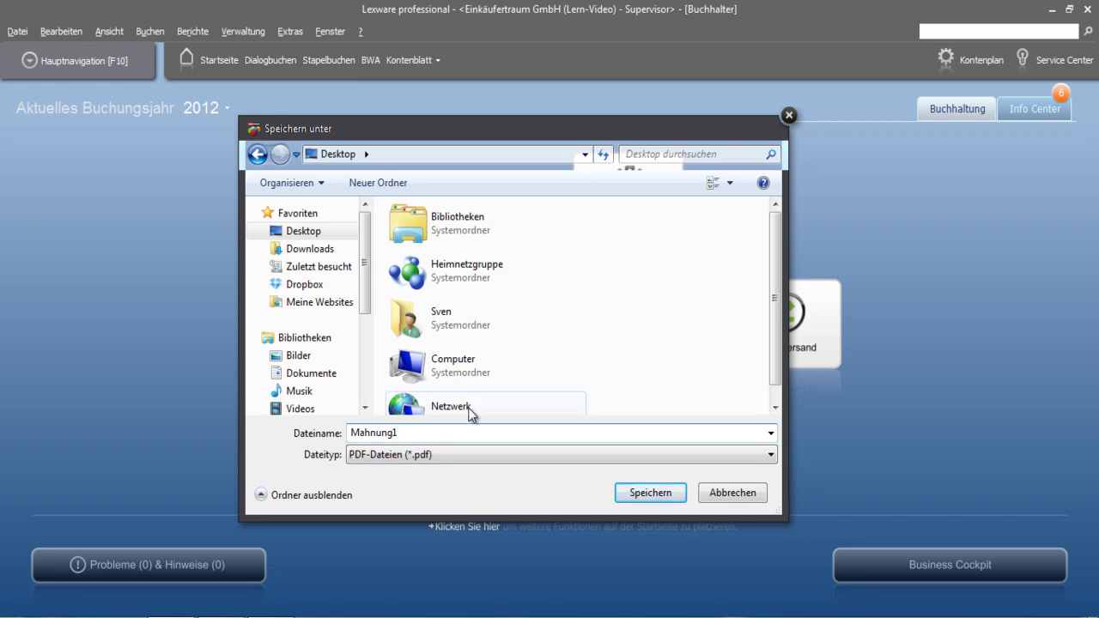
pyautogui.click(649, 499)
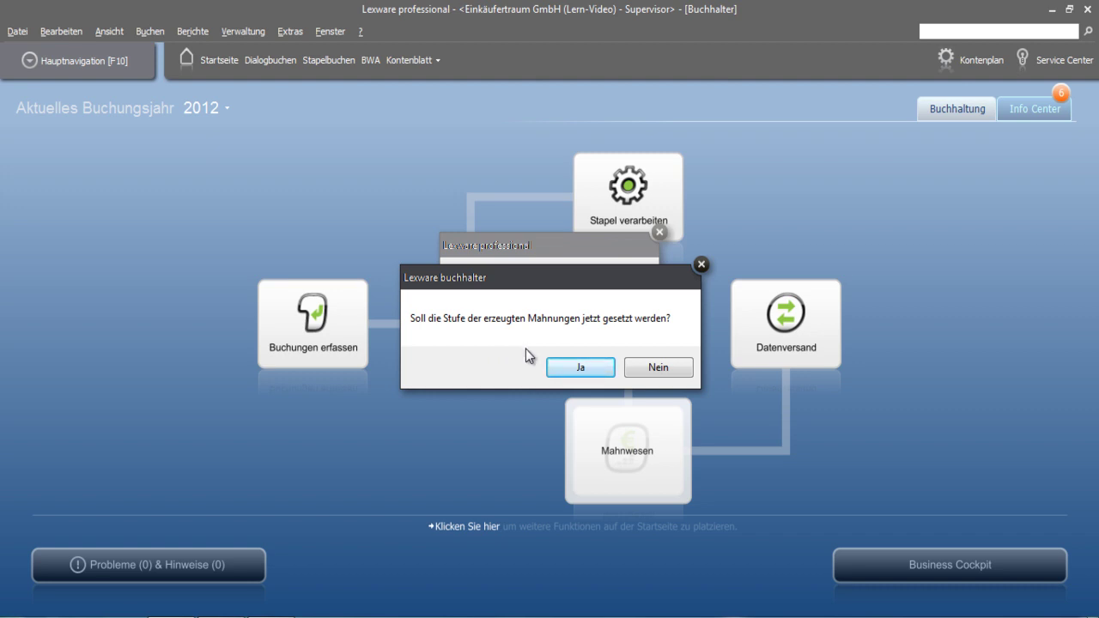
pyautogui.click(573, 371)
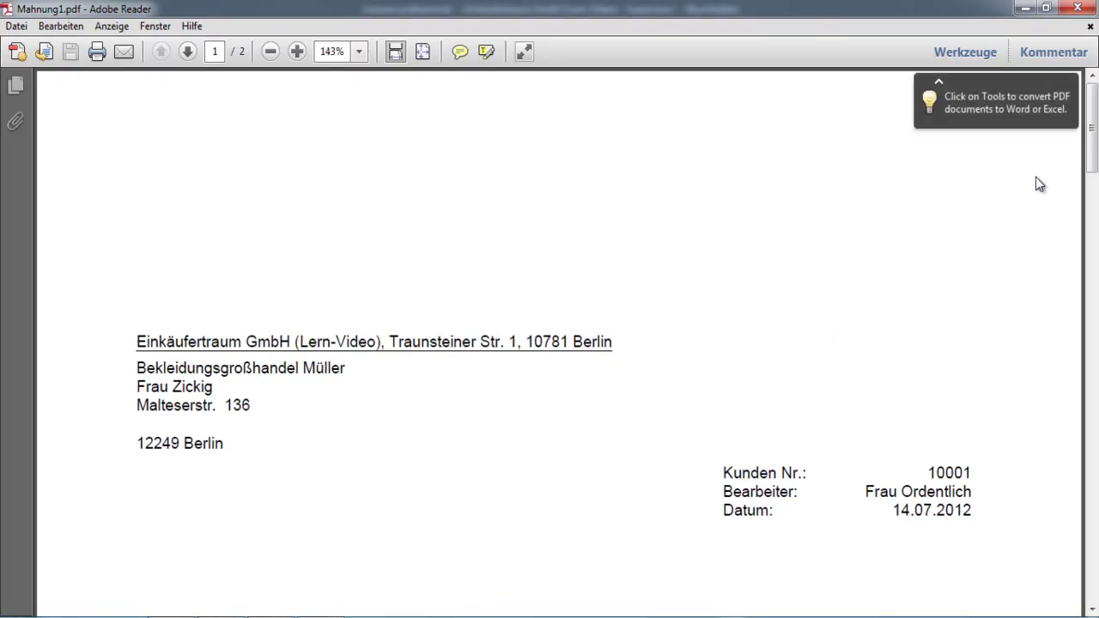
# Review both pages of the reminder PDF in Adobe Reader, then return to the Lexware accounting window.
pyautogui.moveTo(1090, 159); pyautogui.dragTo(1093, 223)
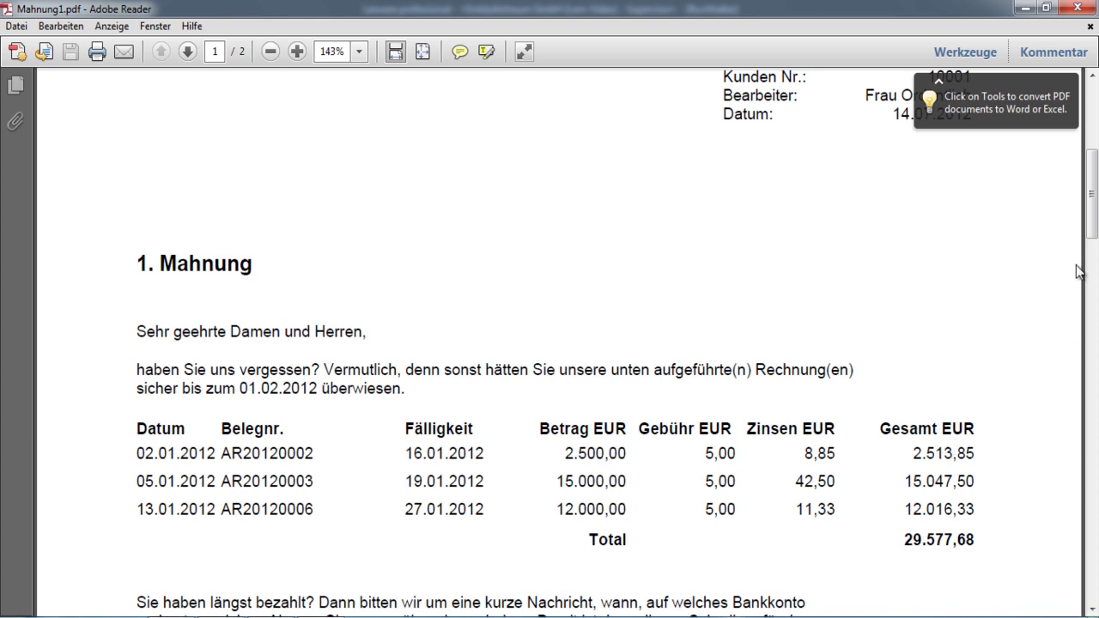
pyautogui.moveTo(1092, 234); pyautogui.dragTo(1074, 490)
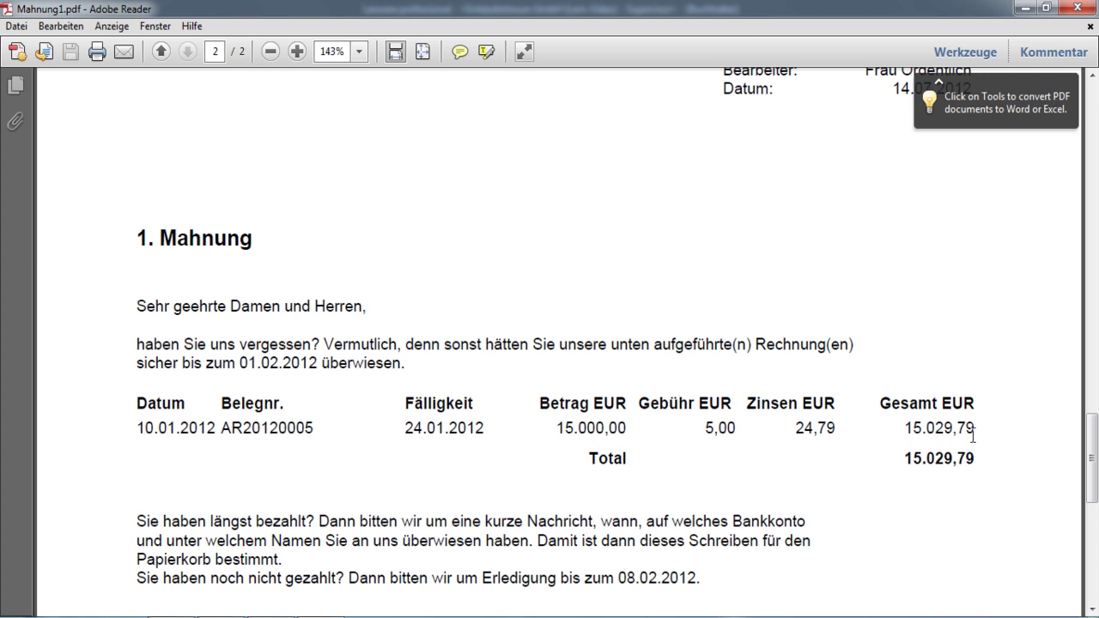
pyautogui.click(1024, 8)
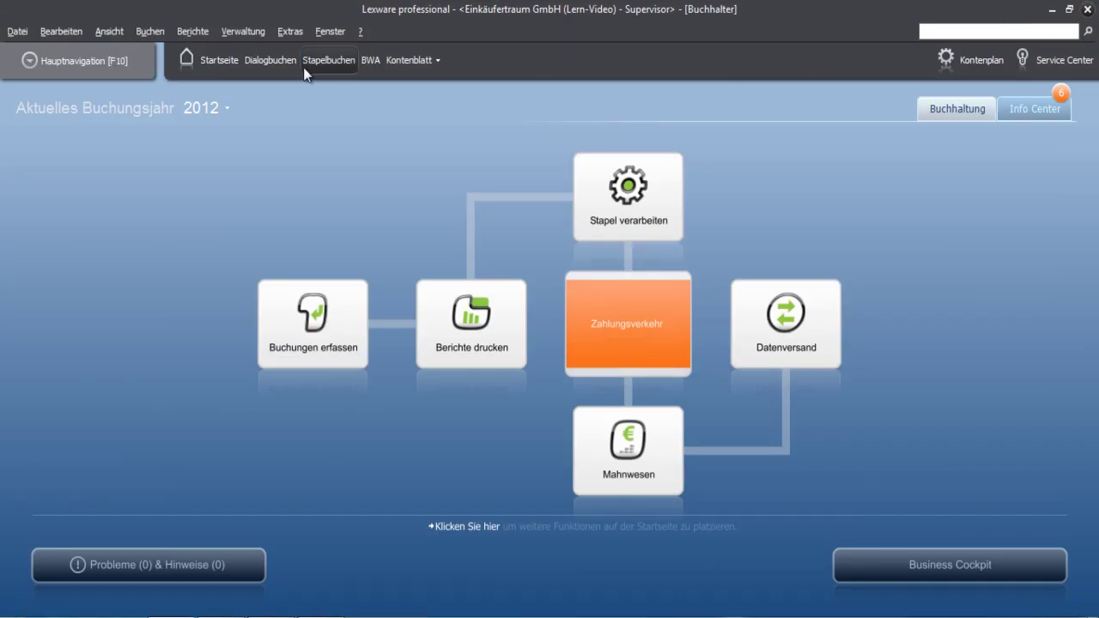
# Show the OP-Debitoren list for the Wirtschaftsjahr 2012 and enlarge the list area to view all open items.
pyautogui.click(112, 32)
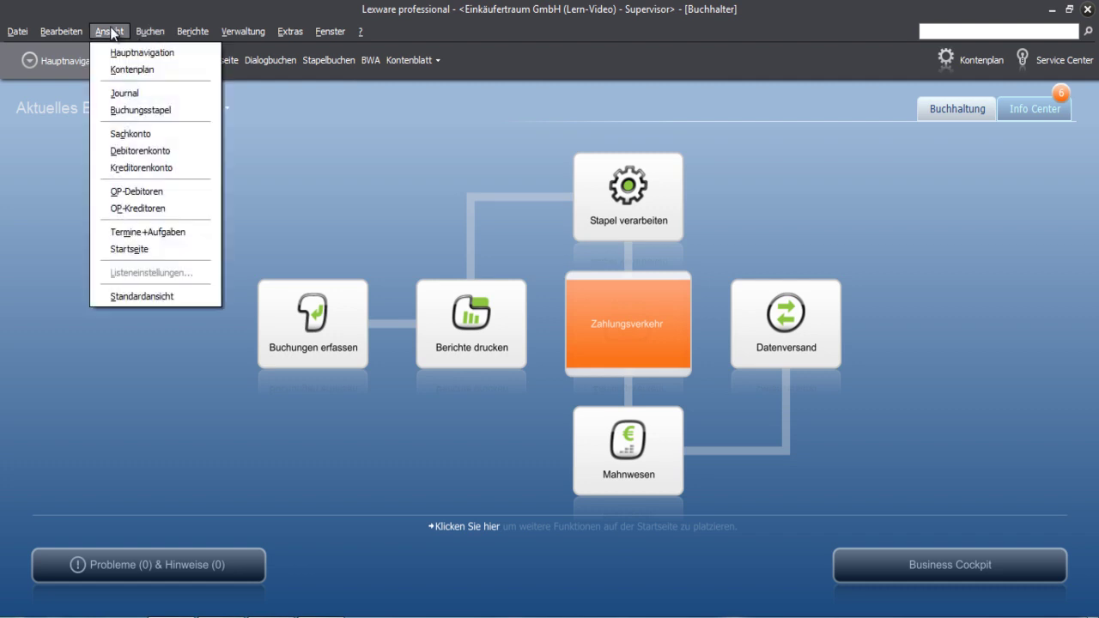
pyautogui.click(133, 194)
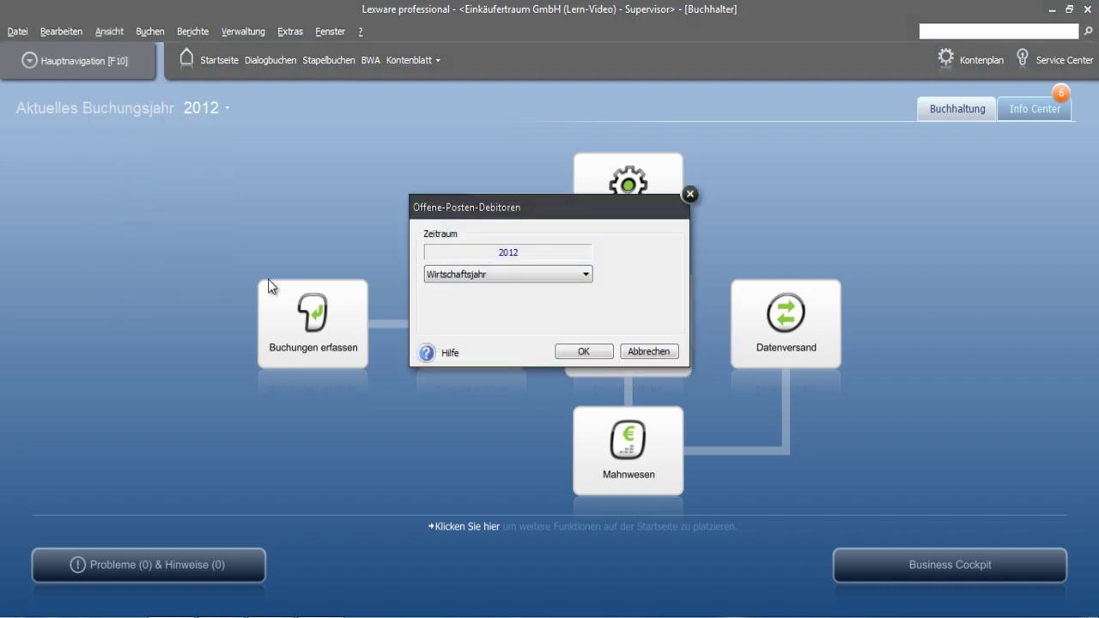
pyautogui.click(579, 358)
pyautogui.click(578, 355)
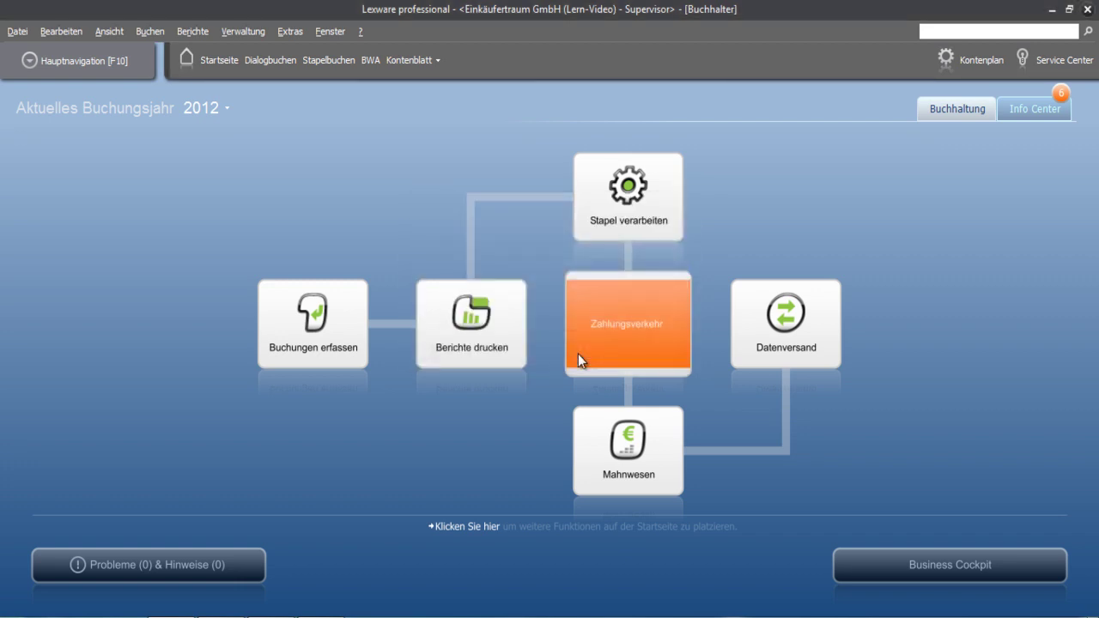
pyautogui.click(578, 354)
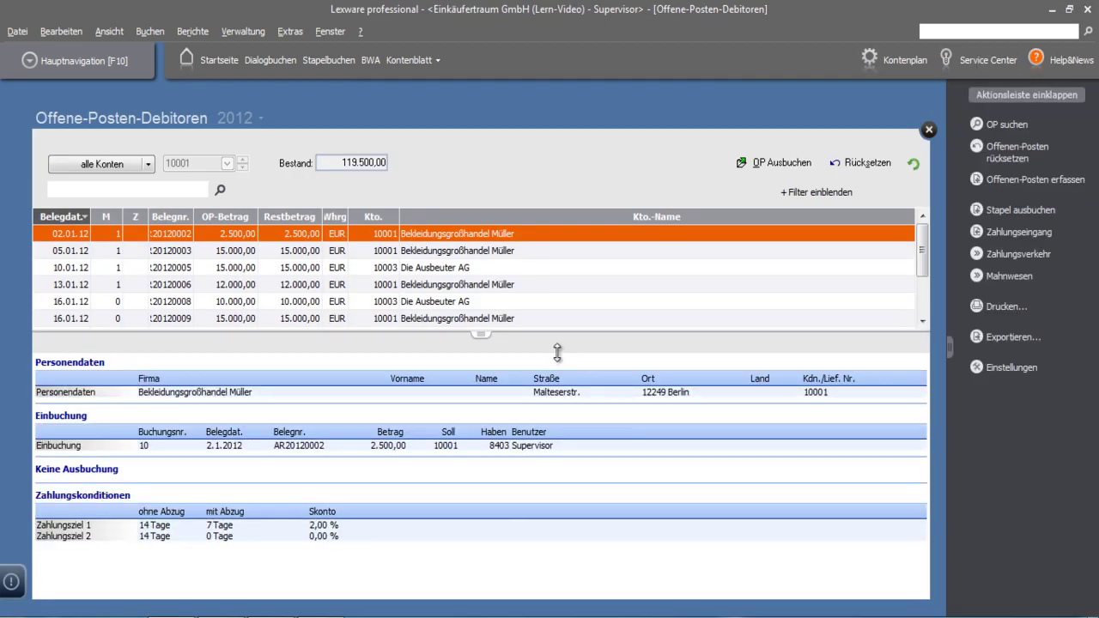
pyautogui.moveTo(498, 337)
pyautogui.mouseDown()
pyautogui.moveTo(487, 337)
pyautogui.moveTo(477, 444)
pyautogui.mouseUp()
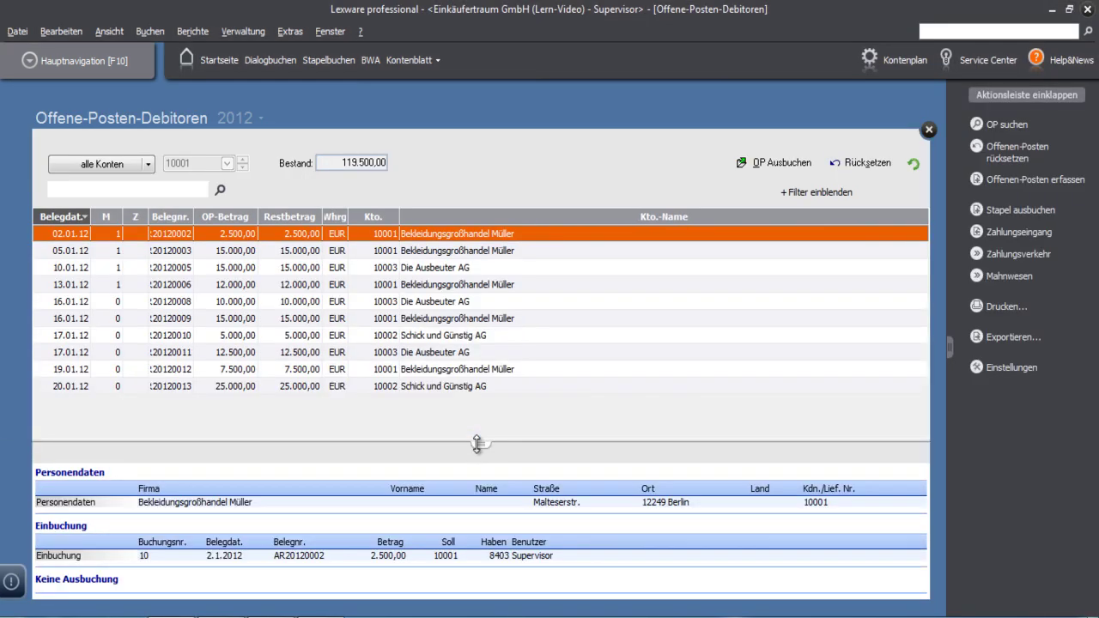